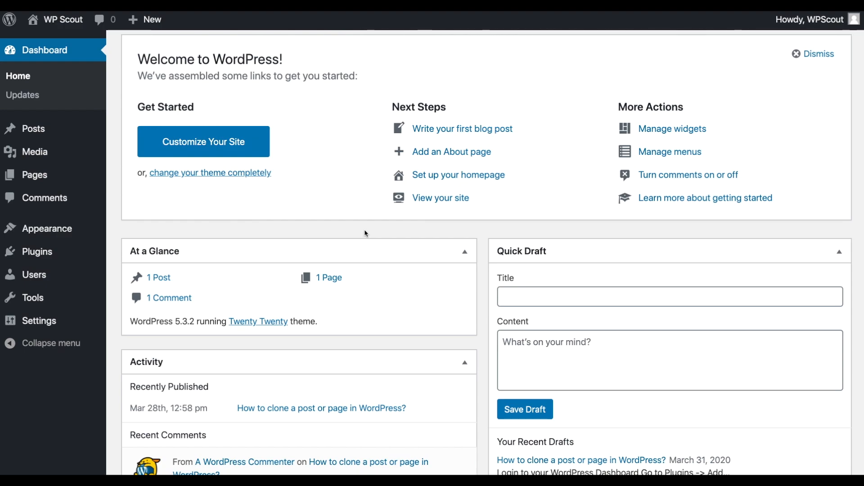
# Search the plugin directory for "loco", then install and activate the Loco Translate plugin
pyautogui.moveTo(75, 252)
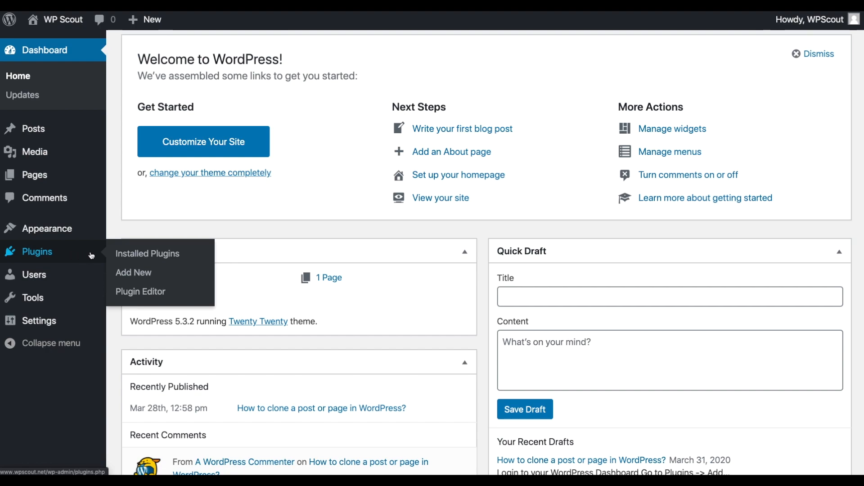
pyautogui.click(146, 275)
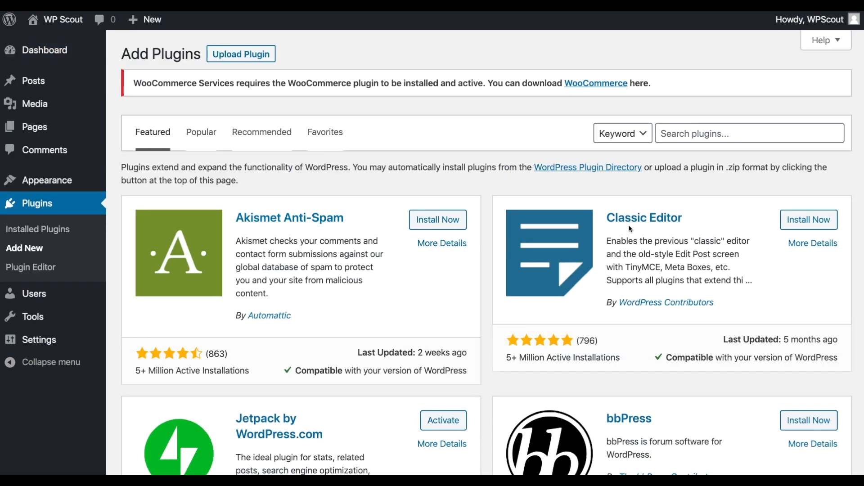
pyautogui.click(711, 135)
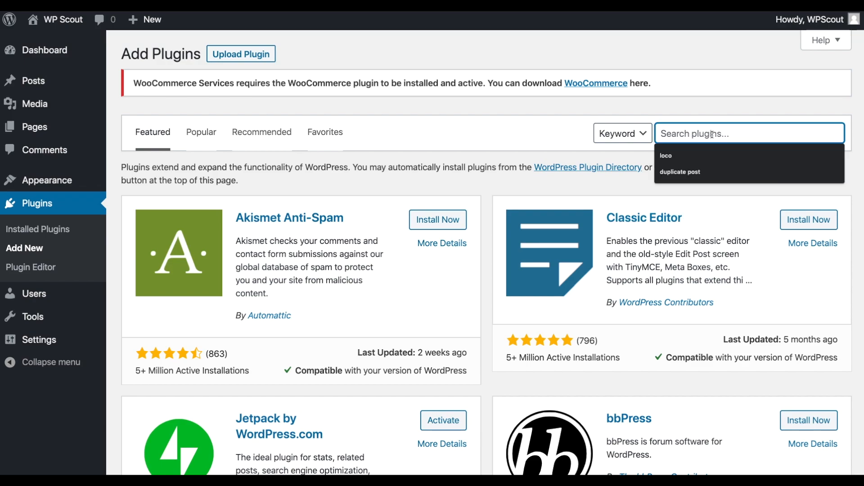
pyautogui.write('loco')
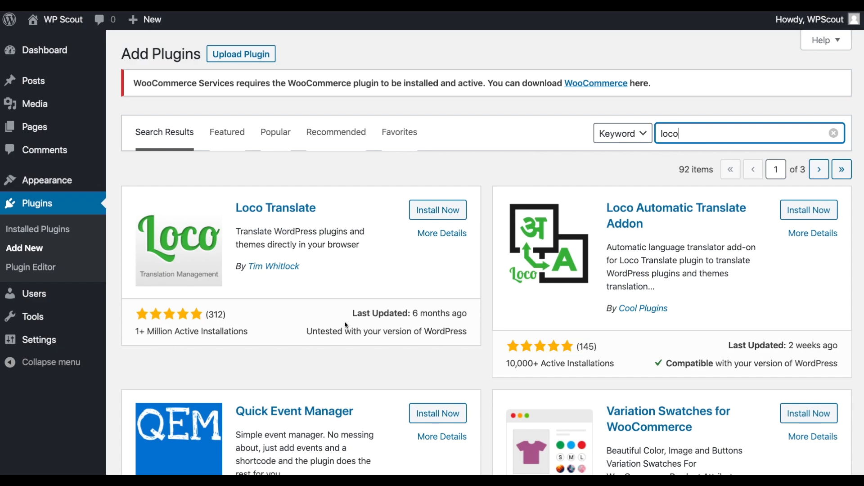
pyautogui.click(438, 211)
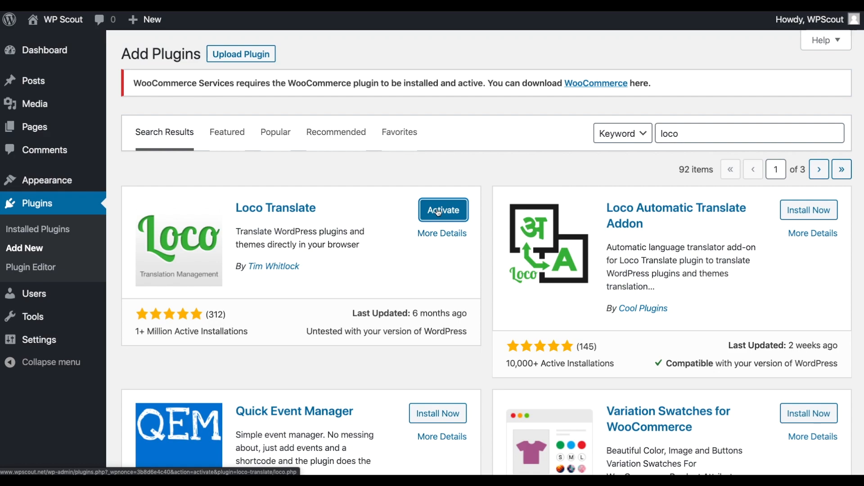
pyautogui.click(439, 211)
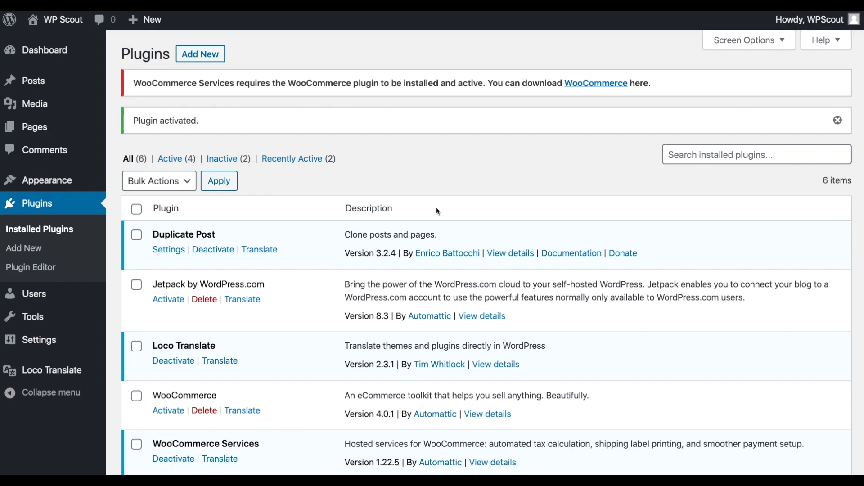
# Create a translations template for the Twenty Twenty theme in Loco Translate
pyautogui.moveTo(76, 373)
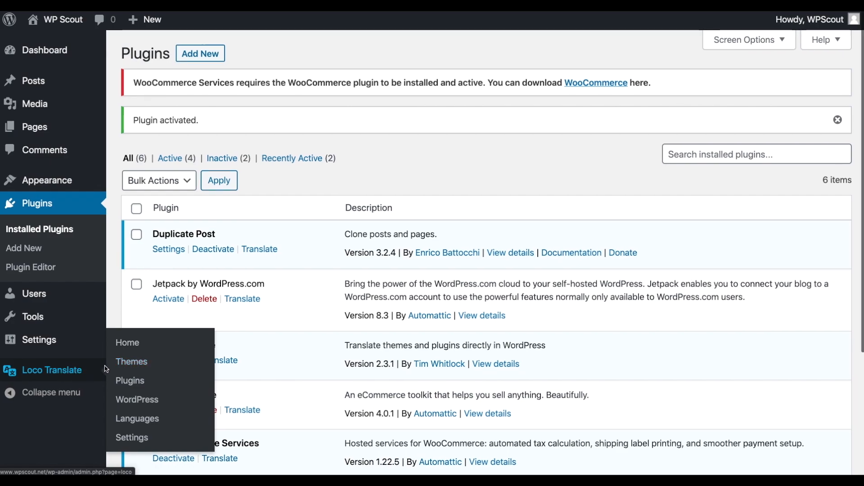
pyautogui.click(135, 367)
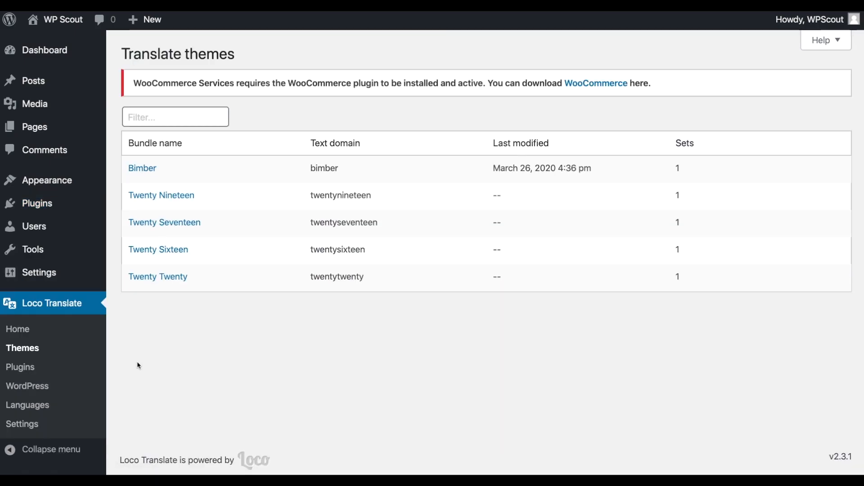
pyautogui.click(170, 277)
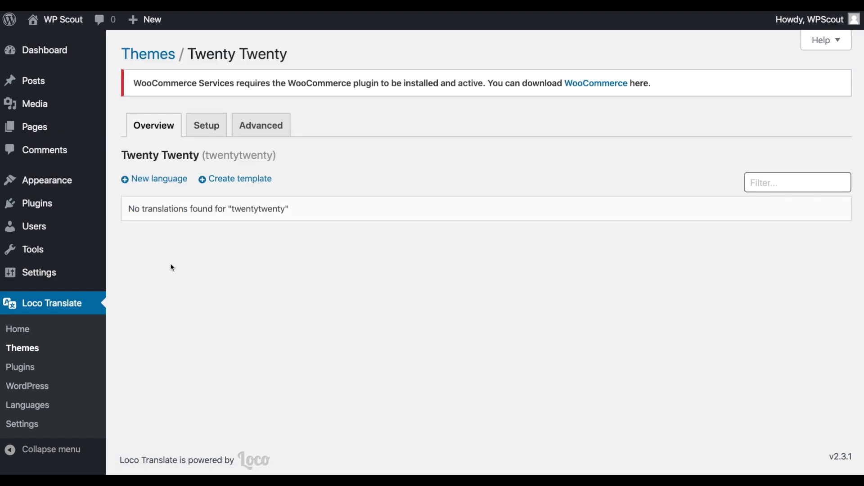
pyautogui.click(156, 181)
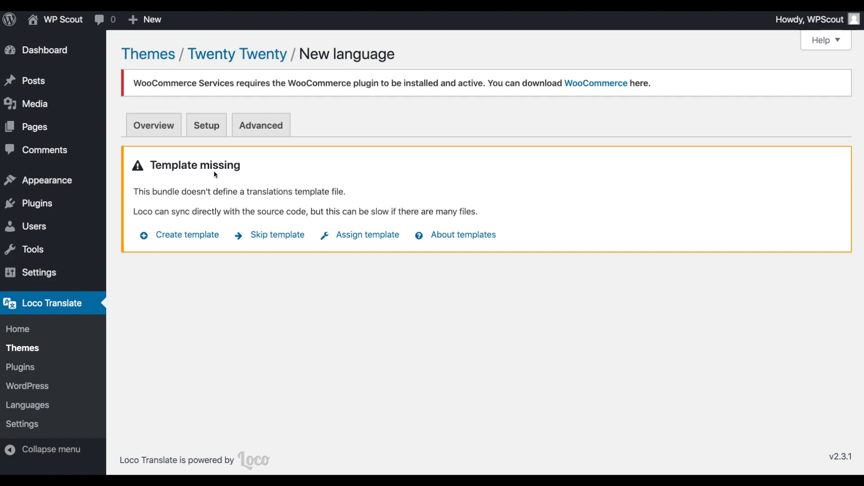
pyautogui.click(187, 236)
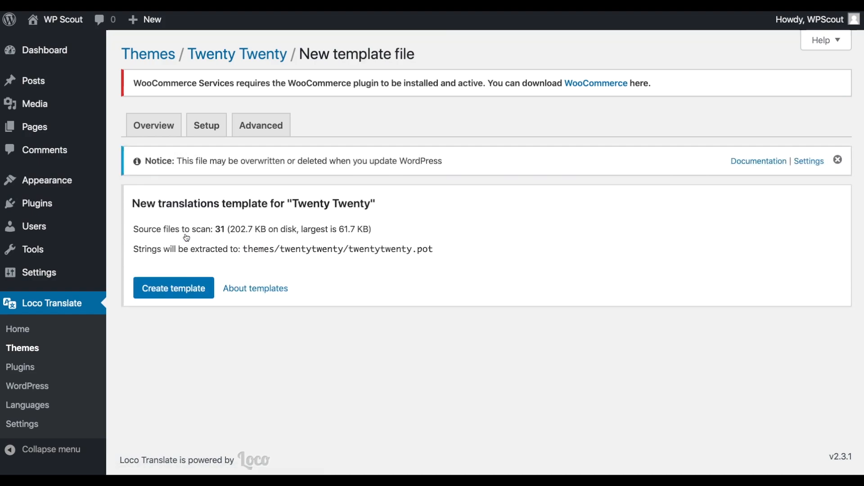
pyautogui.click(179, 290)
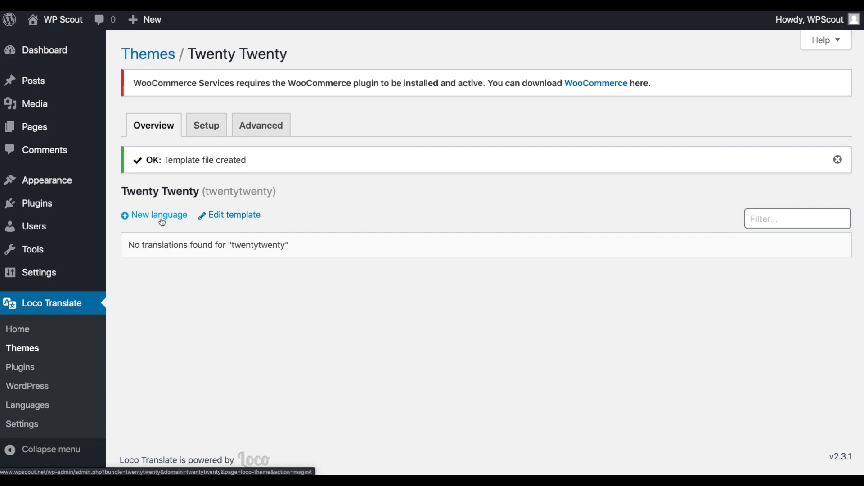
# Start a new German translation for Twenty Twenty, stored in the Custom location languages/loco/themes/twentytwenty-de_DE.po
pyautogui.click(162, 180)
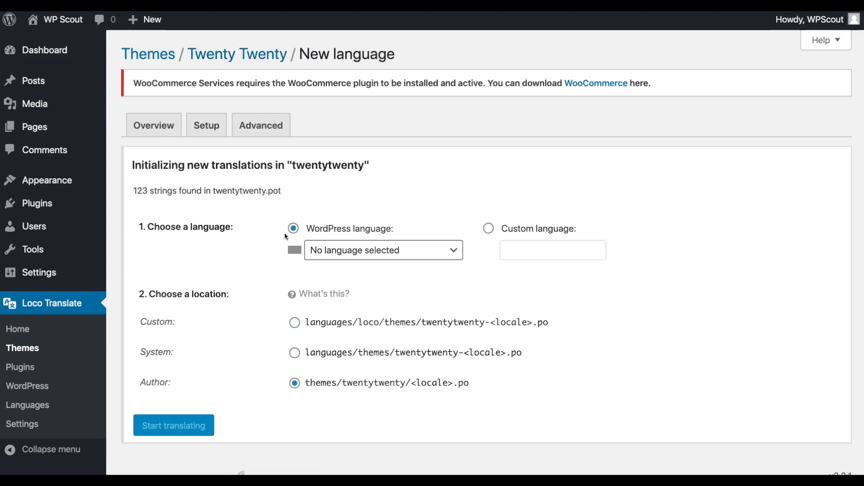
pyautogui.click(352, 251)
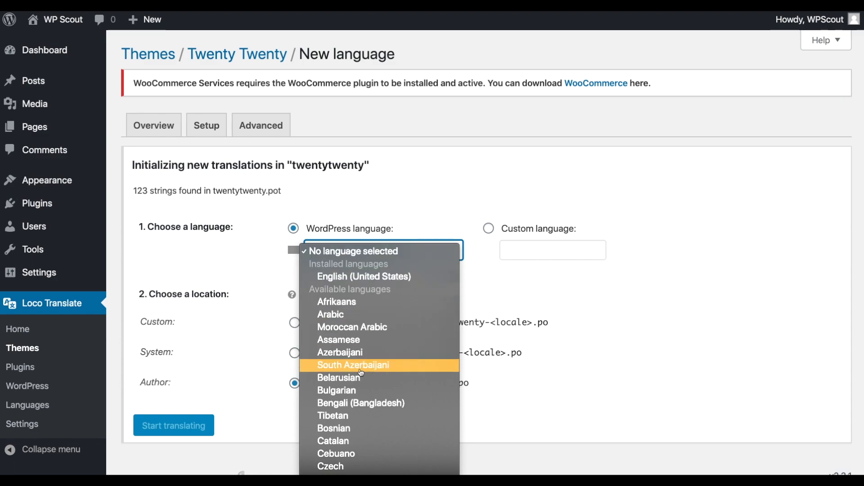
pyautogui.click(351, 460)
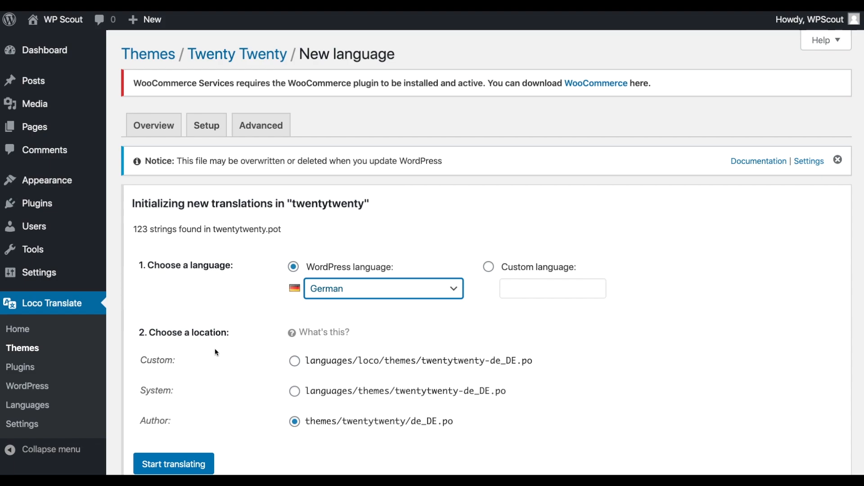
pyautogui.scroll(-1, 215, 350)
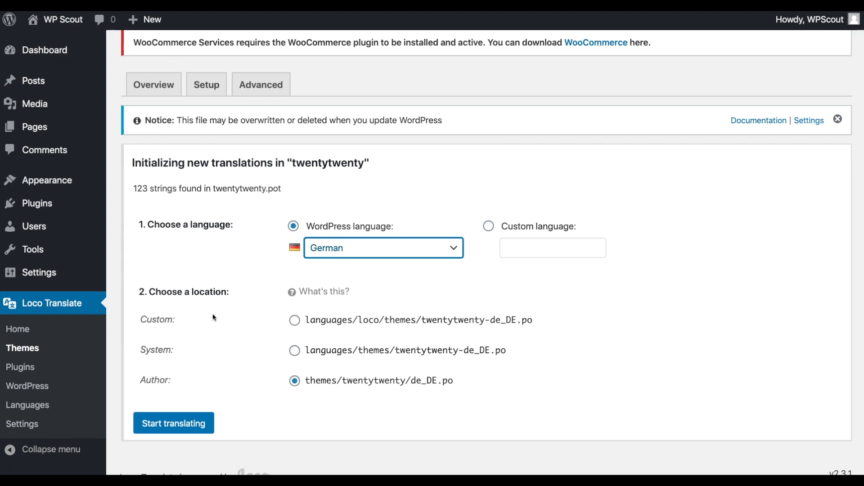
pyautogui.click(295, 322)
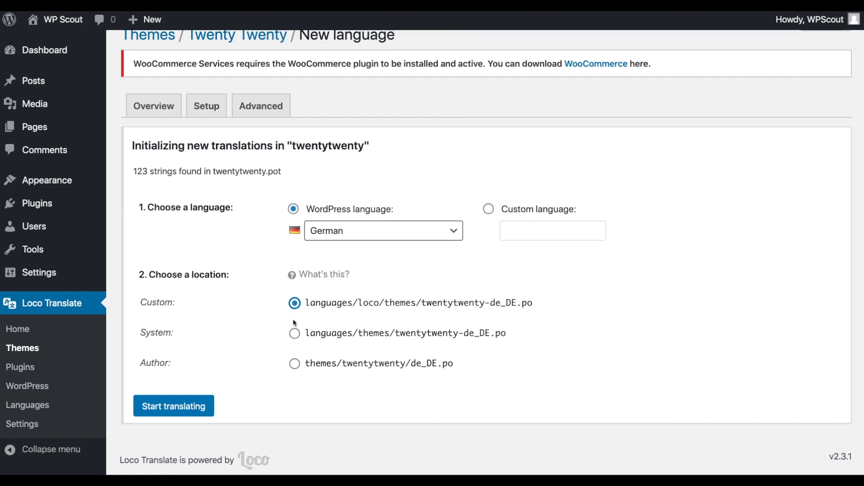
pyautogui.click(185, 406)
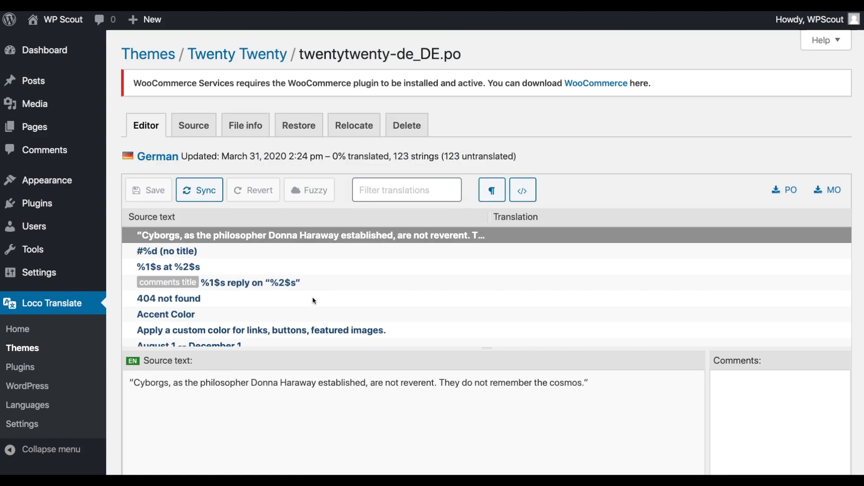
# Translate the source string "Close Menu" into German as "Menü schliessen"
pyautogui.scroll(-1, 683, 147)
pyautogui.scroll(-2, 205, 200)
pyautogui.scroll(-6, 203, 207)
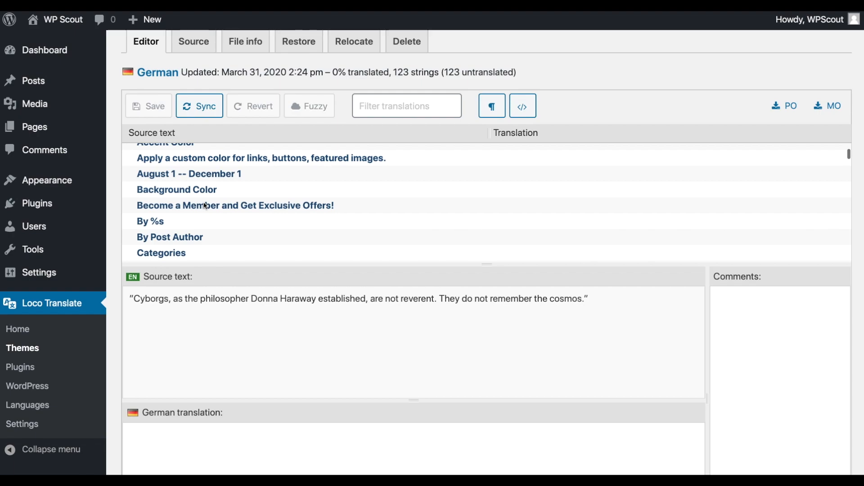
pyautogui.scroll(-1, 191, 274)
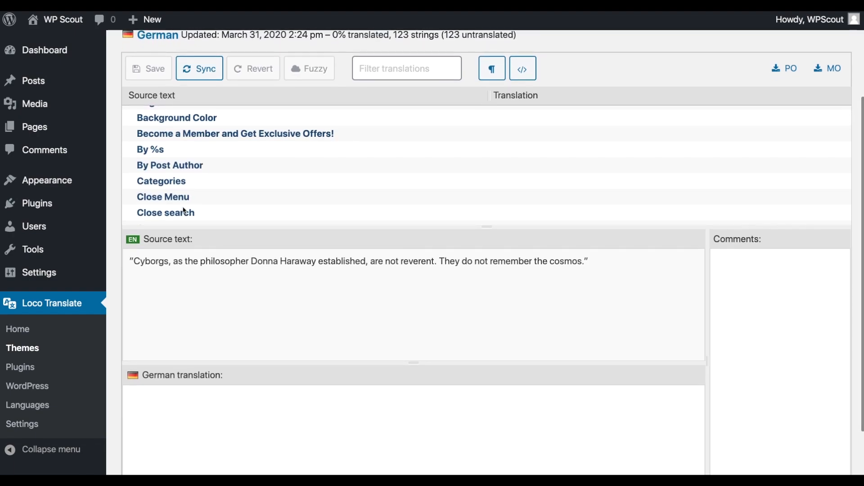
pyautogui.scroll(-1, 208, 212)
pyautogui.click(192, 177)
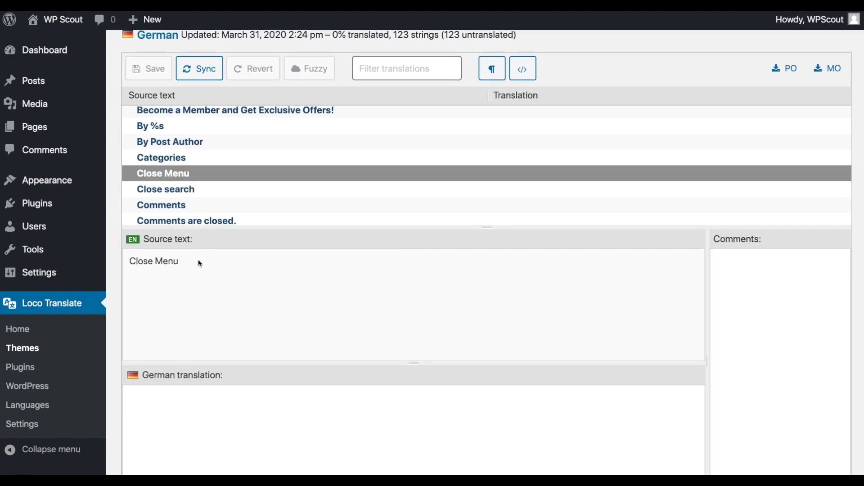
pyautogui.scroll(-1, 211, 396)
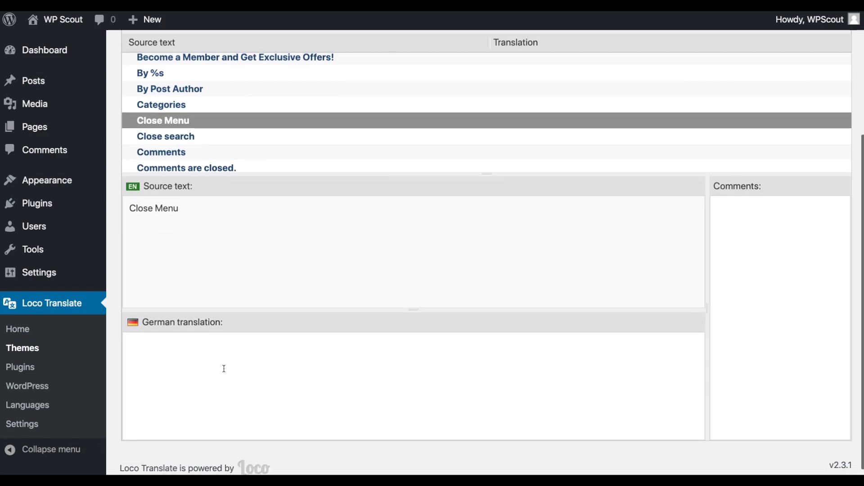
pyautogui.click(224, 369)
pyautogui.write('Mn')
pyautogui.press('BackSpace')
pyautogui.write('enü schliessen')
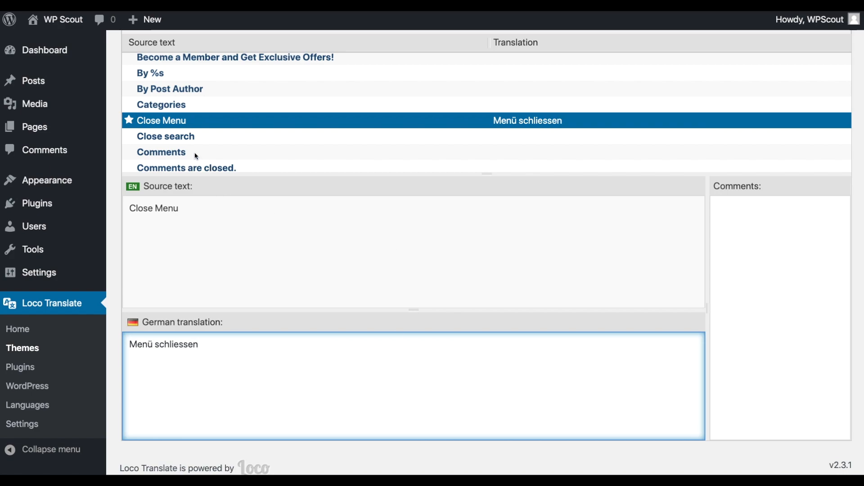
# Translate the source string "Categories" into German as "Kategorien"
pyautogui.scroll(-1, 202, 124)
pyautogui.click(188, 86)
pyautogui.click(217, 350)
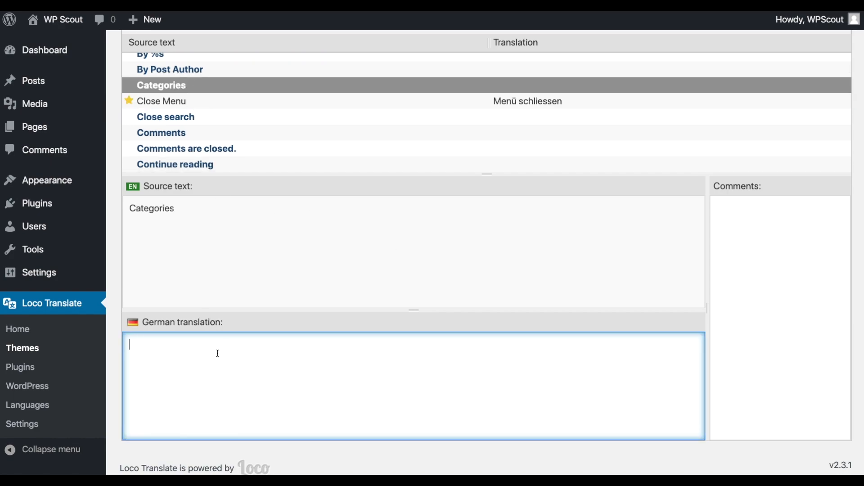
pyautogui.write('Kategorien')
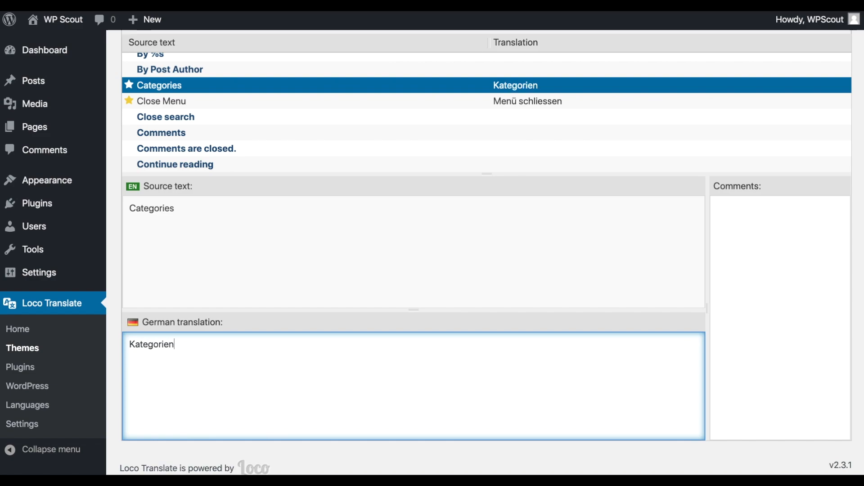
# Sort the string list by translation and save the German translation file
pyautogui.scroll(3, 538, 153)
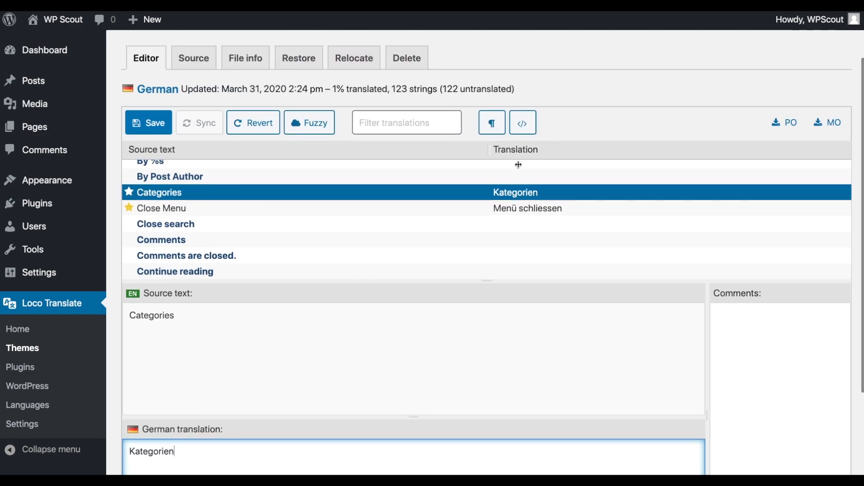
pyautogui.click(537, 149)
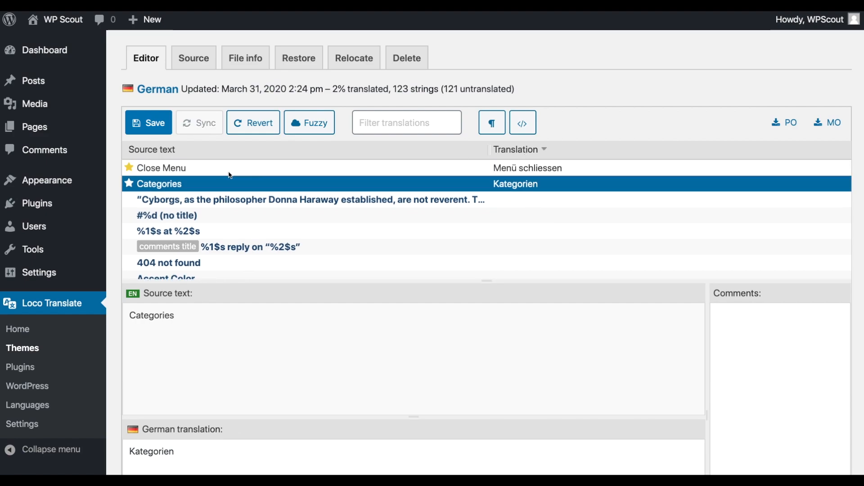
pyautogui.click(156, 123)
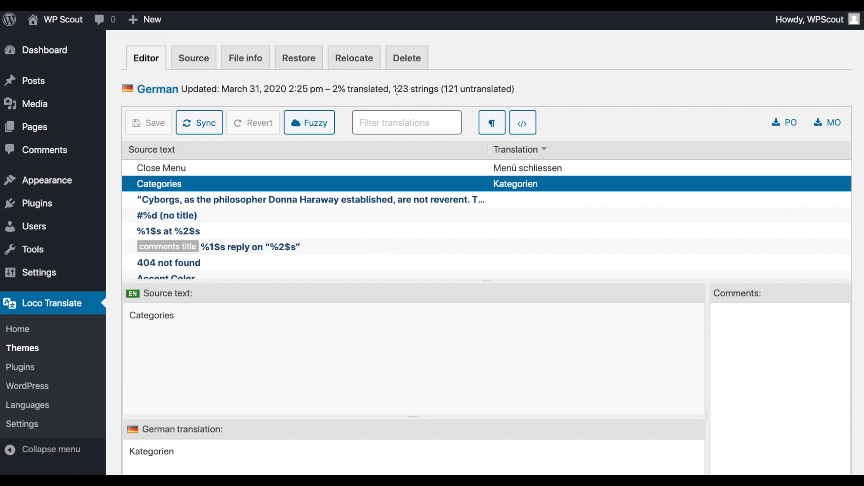
pyautogui.moveTo(393, 89); pyautogui.dragTo(440, 88)
pyautogui.click(447, 92)
pyautogui.doubleClick(453, 90)
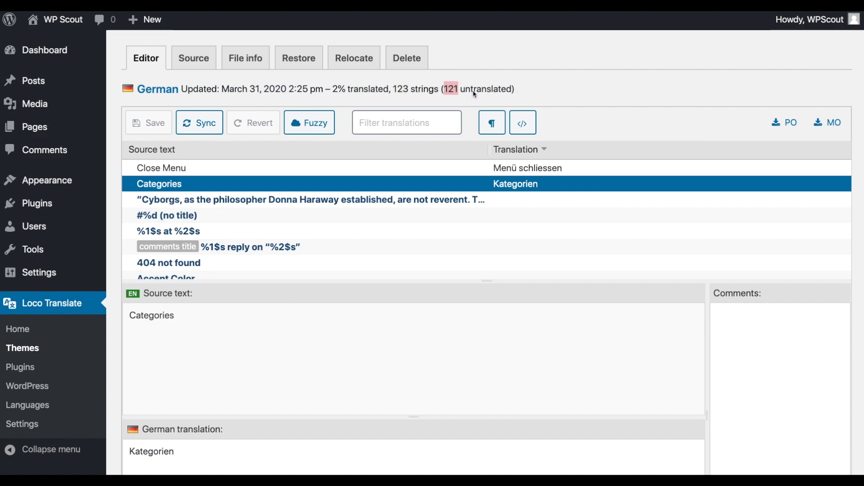